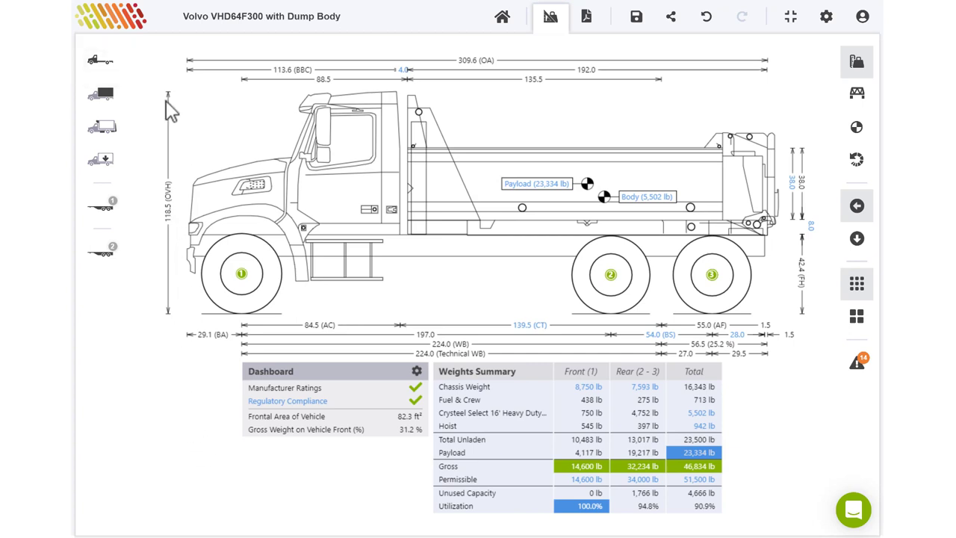
Add a Pusher axle from the chassis Weights & Axles tab, creating a Pusher (2) column.
{"action": "left_click", "coordinate": [92, 77]}
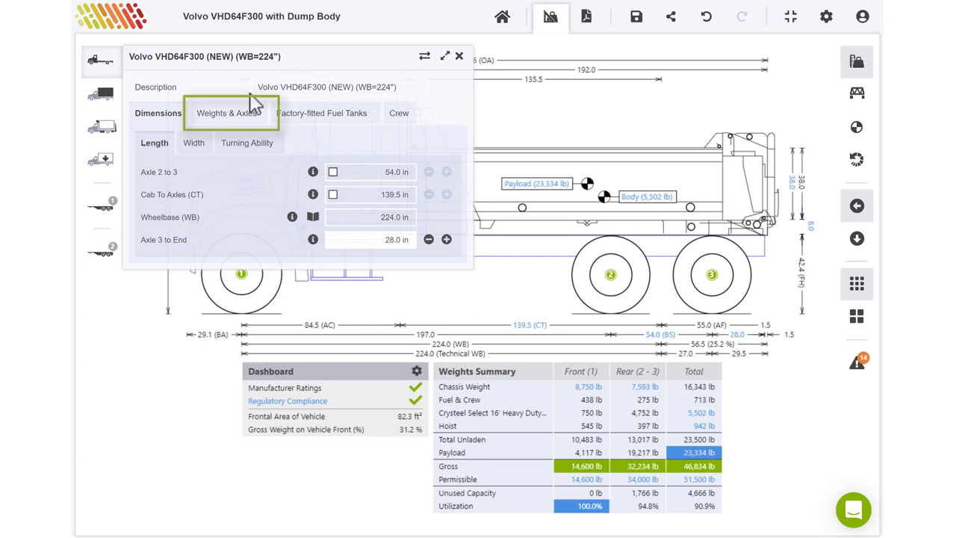
{"action": "left_click", "coordinate": [243, 119]}
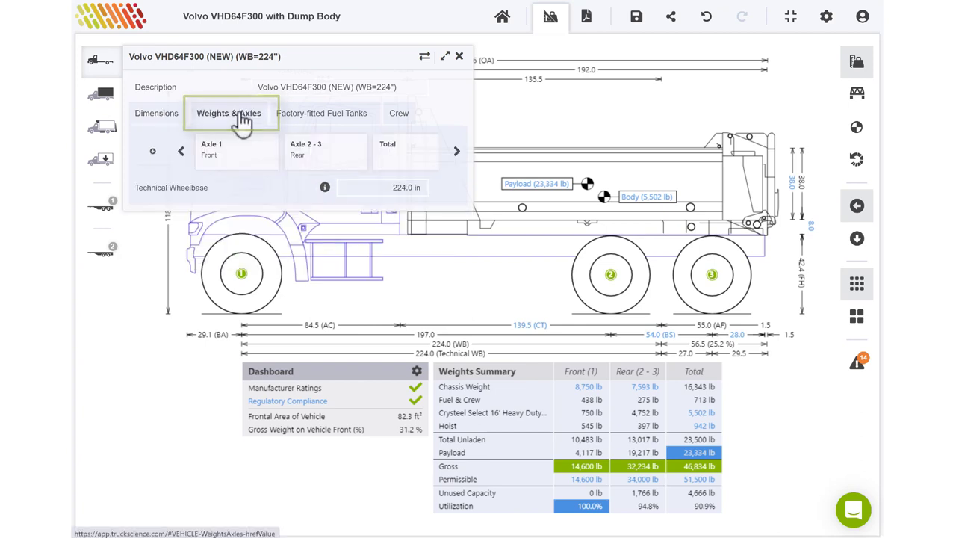
{"action": "left_click", "coordinate": [154, 151]}
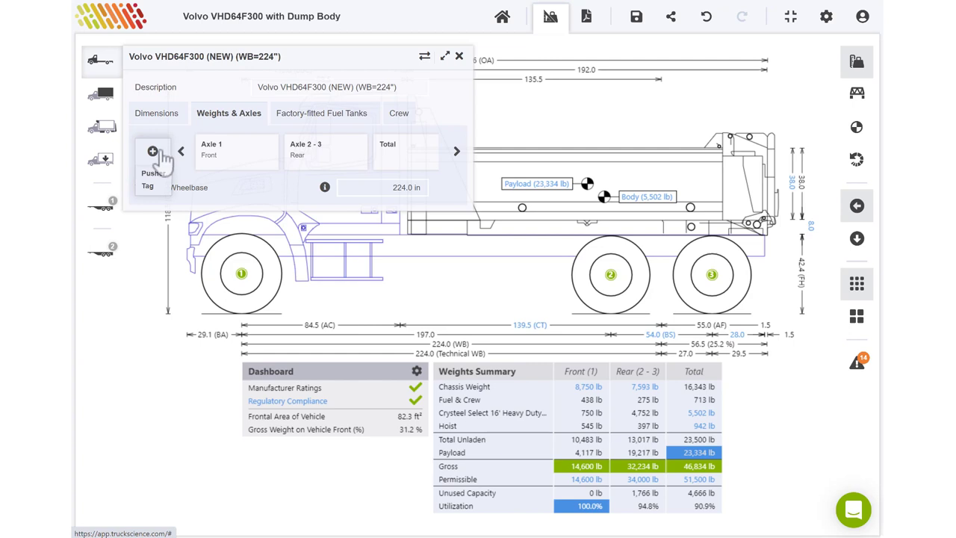
{"action": "left_click", "coordinate": [165, 176]}
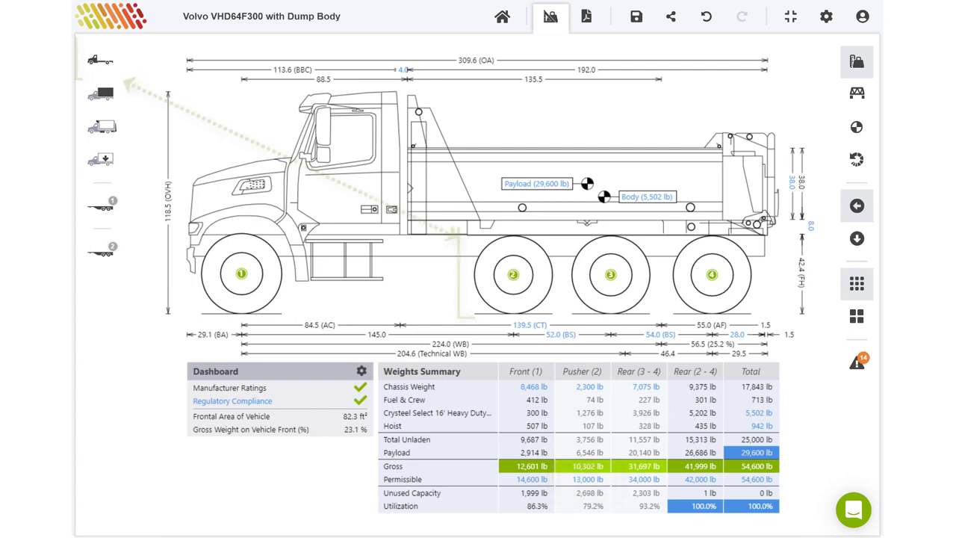
Open axle 2's settings: 1,500 lb axle, 2,300 lb modified chassis, 13,000 lb GAWR.
{"action": "left_click", "coordinate": [515, 287]}
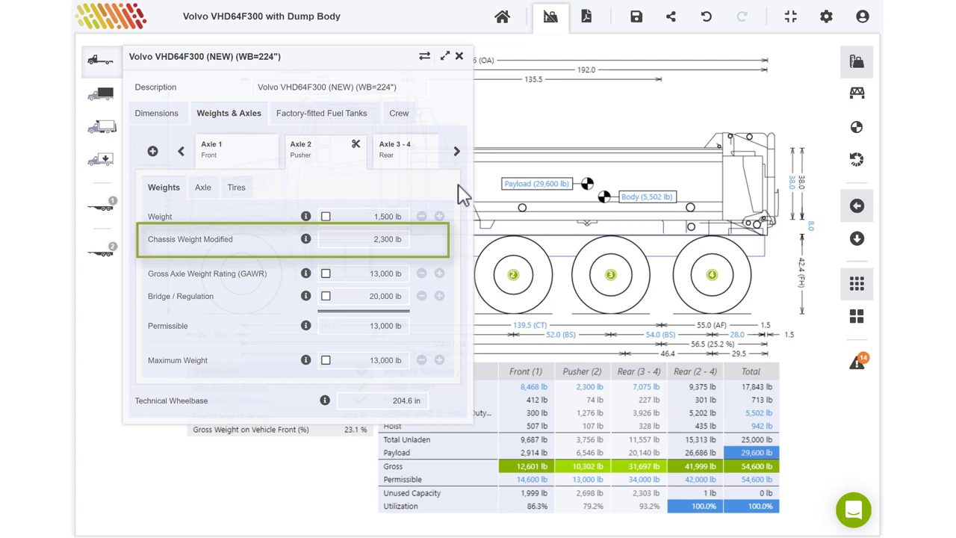
Switch the weights table to the Chassis breakdown and close the pusher axle panel.
{"action": "left_click", "coordinate": [859, 71]}
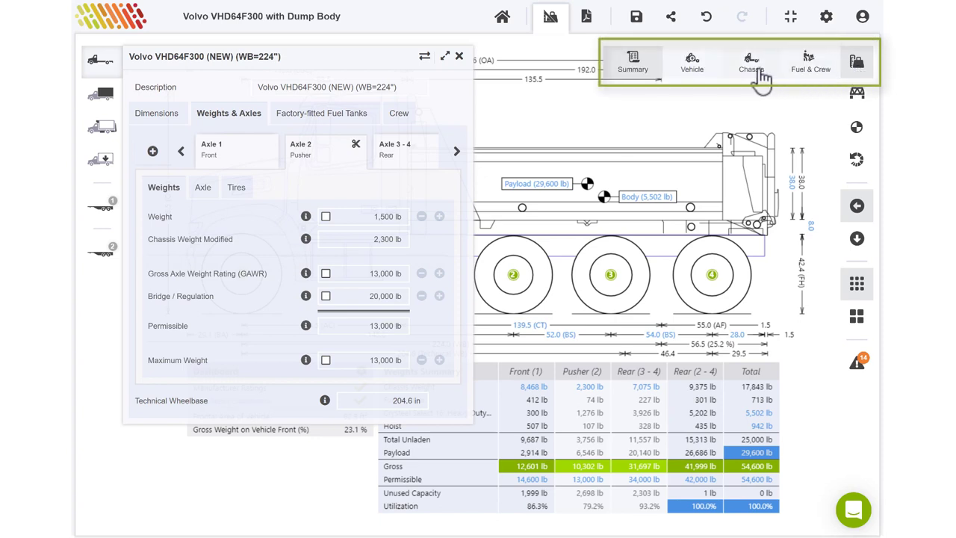
{"action": "left_click", "coordinate": [753, 65]}
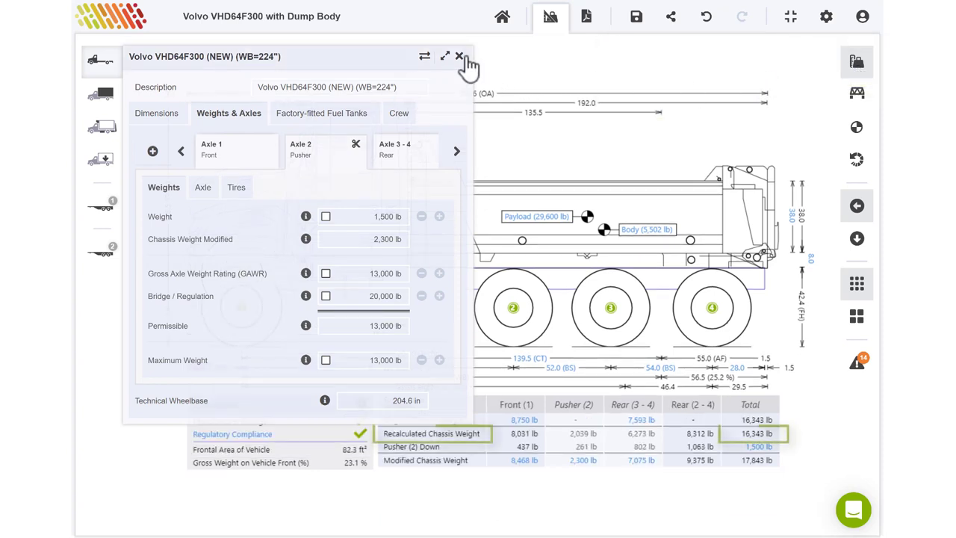
{"action": "left_click", "coordinate": [459, 57]}
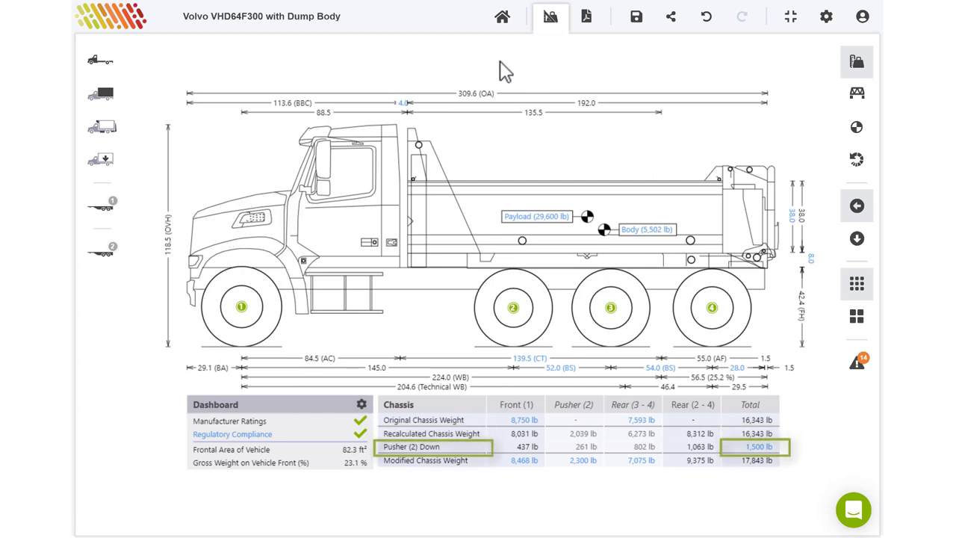
Return the table to the Summary view and reopen the pusher axle's settings.
{"action": "mouse_move", "coordinate": [857, 69]}
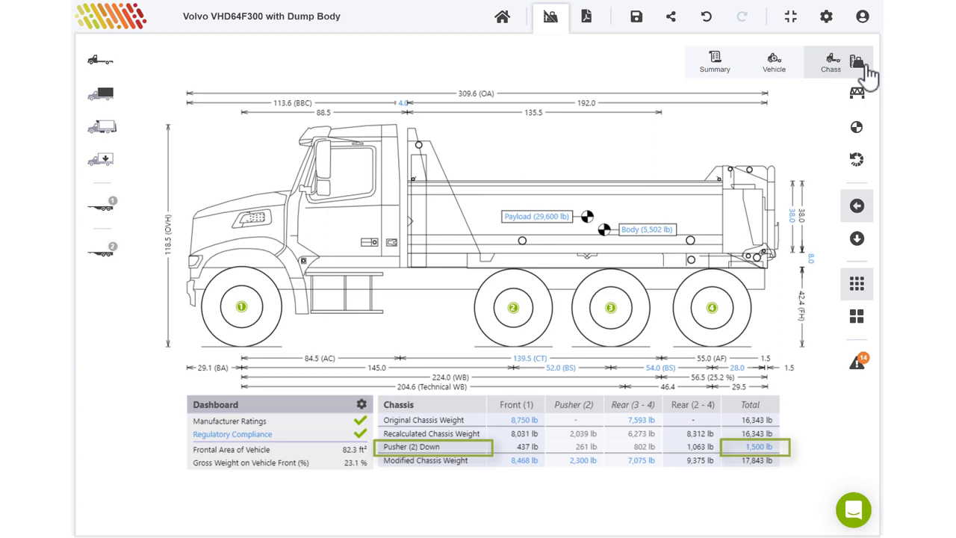
{"action": "left_click", "coordinate": [633, 73]}
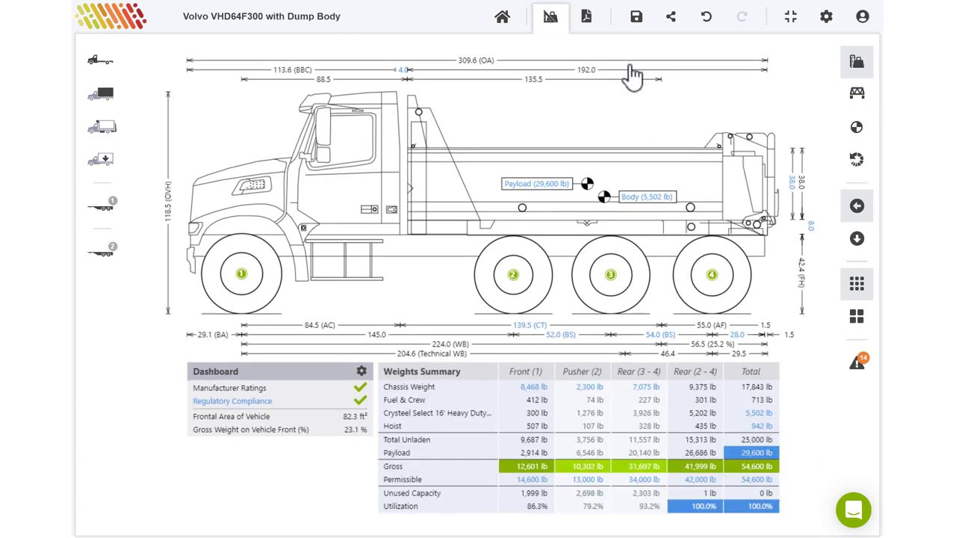
{"action": "left_click", "coordinate": [512, 275]}
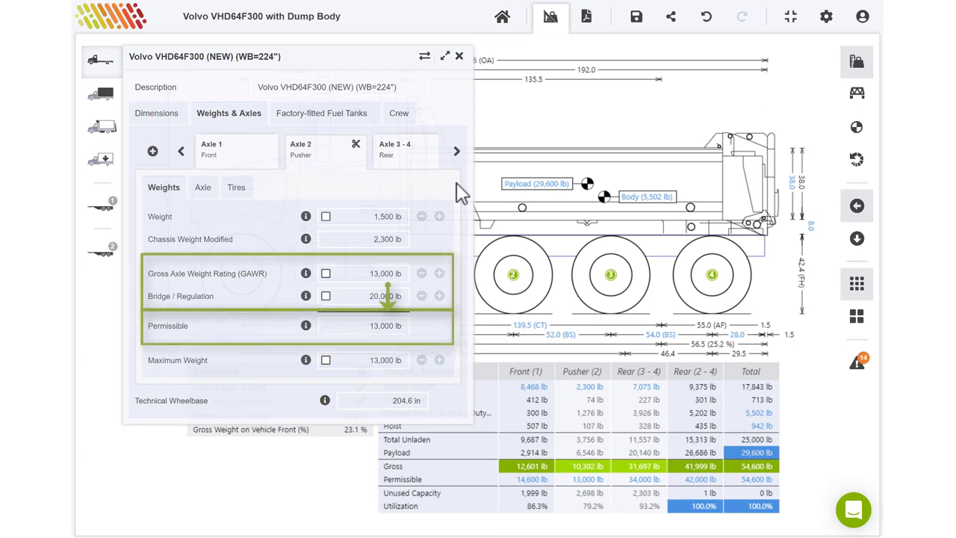
{"action": "left_click", "coordinate": [326, 274]}
{"action": "left_click", "coordinate": [440, 274]}
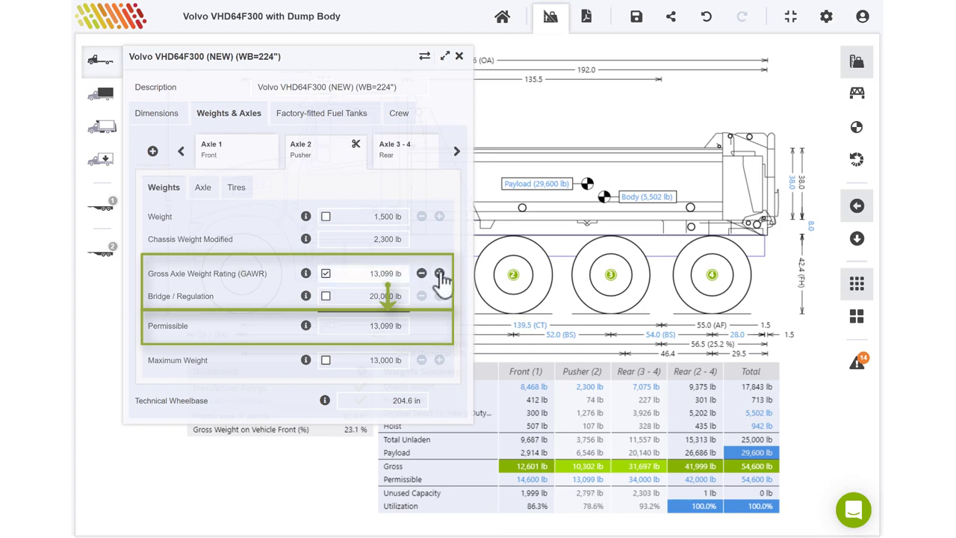
{"action": "left_click", "coordinate": [440, 275]}
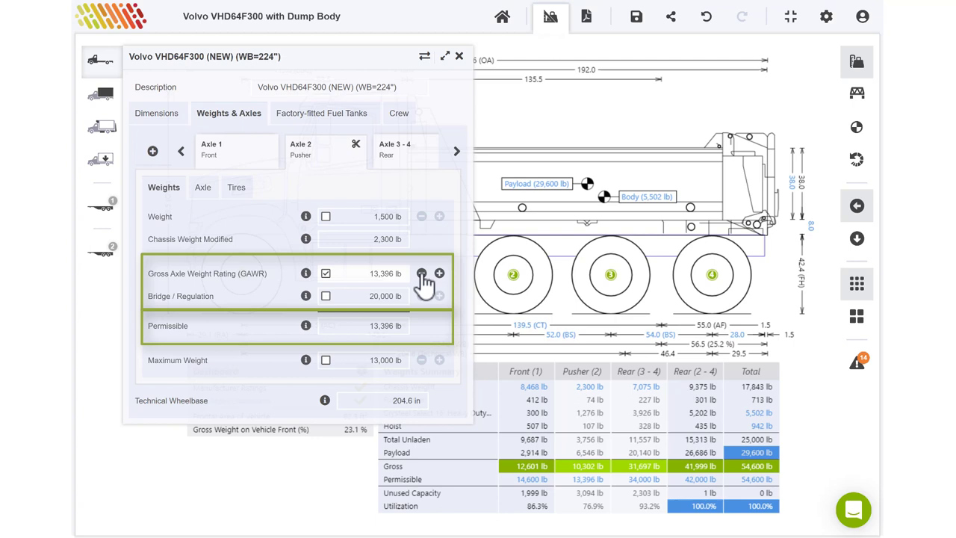
{"action": "left_click", "coordinate": [325, 275]}
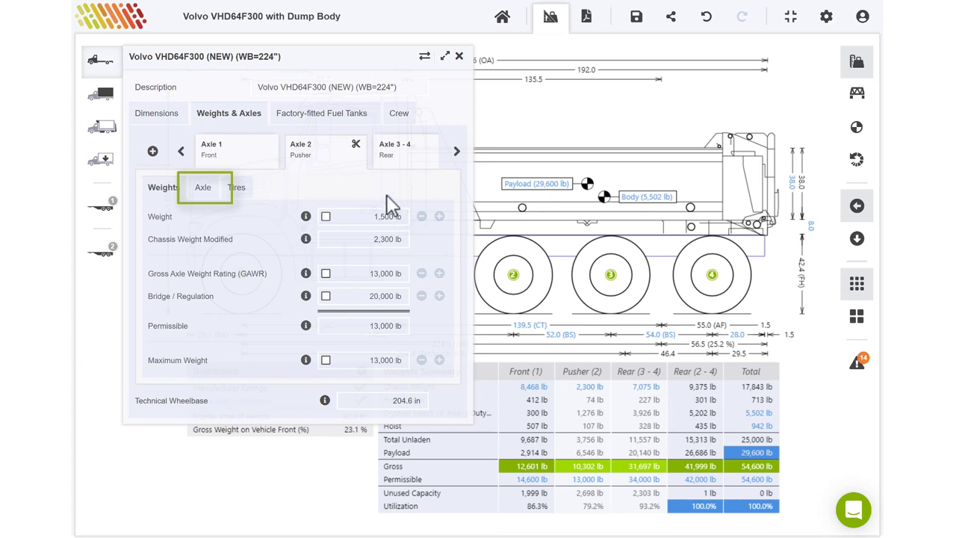
On the Axle sub-tab, tick Axle Raised to compare weights, then untick it to lower the axle.
{"action": "left_click", "coordinate": [201, 187]}
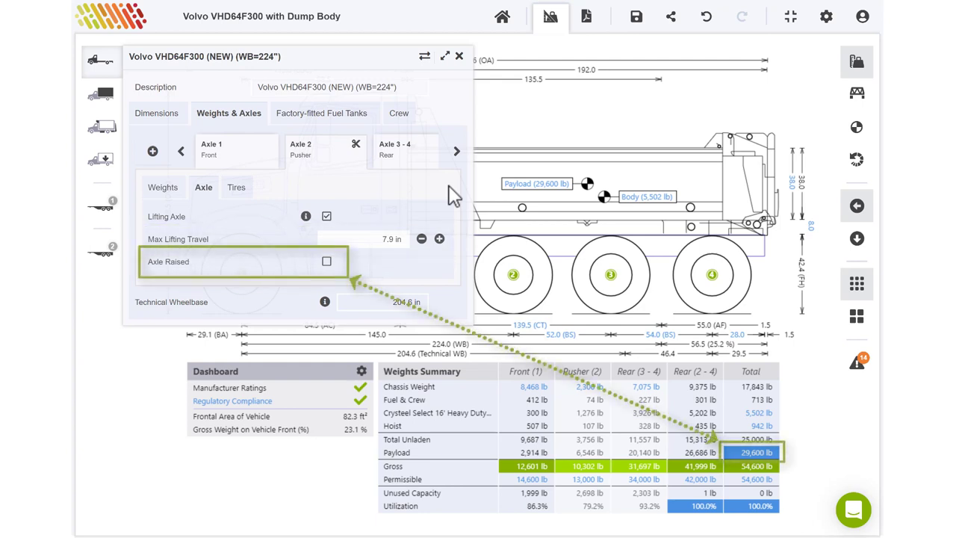
{"action": "left_click", "coordinate": [326, 263]}
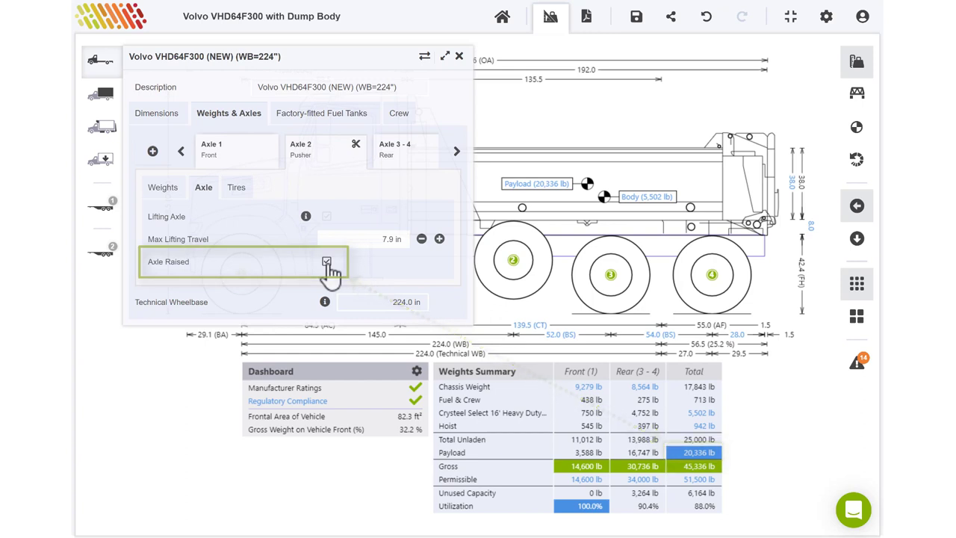
{"action": "left_click", "coordinate": [326, 262]}
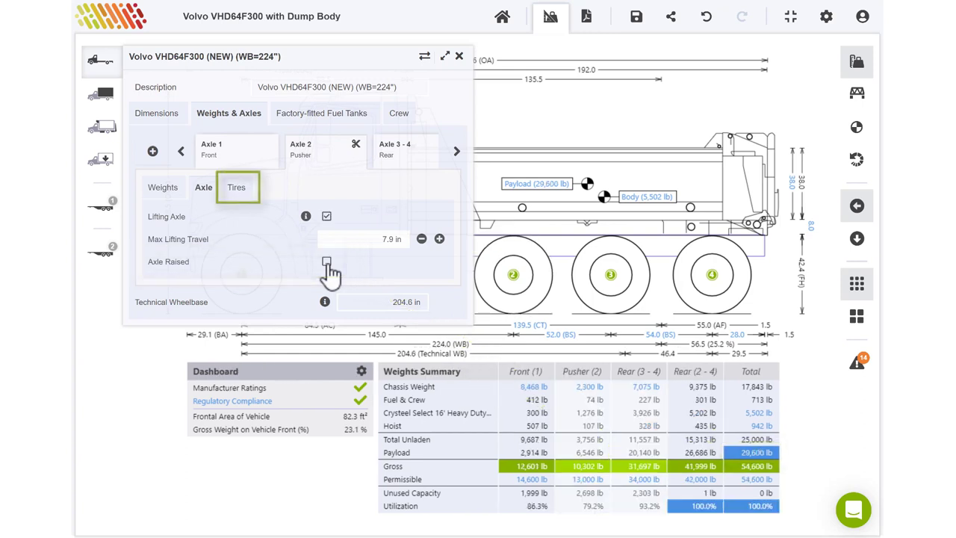
On the Tires sub-tab, keep 2 tires on the pusher axle (20.8 in radius, 12.4 in width).
{"action": "left_click", "coordinate": [237, 193]}
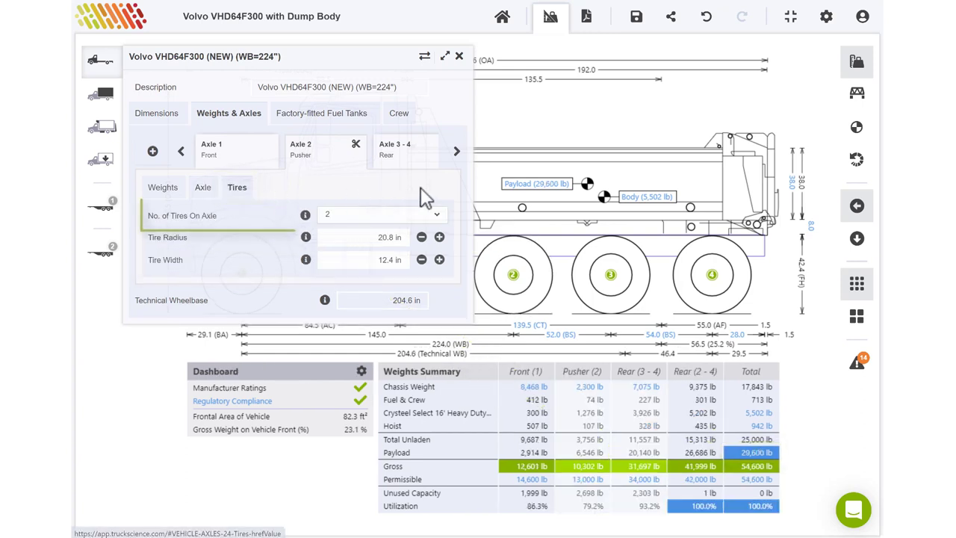
{"action": "left_click", "coordinate": [441, 221]}
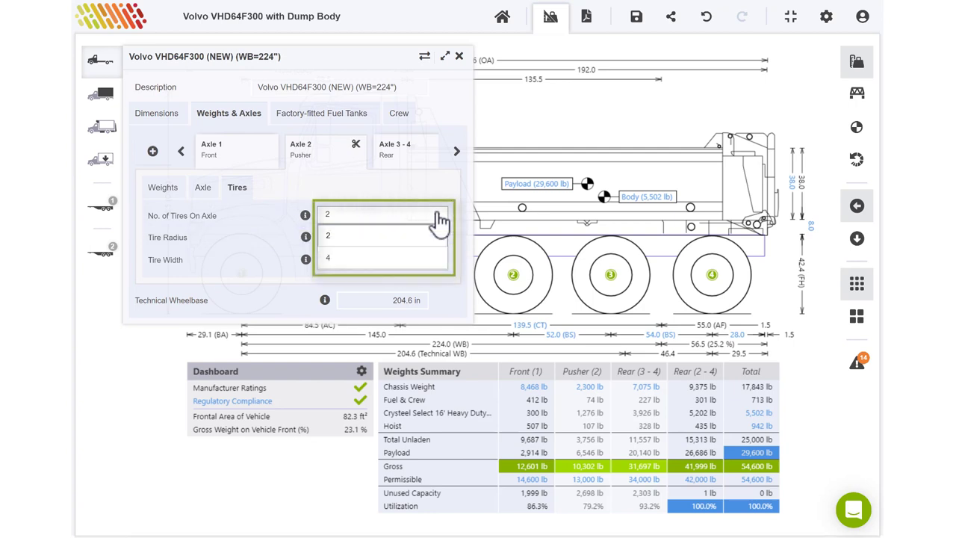
{"action": "left_click", "coordinate": [439, 214]}
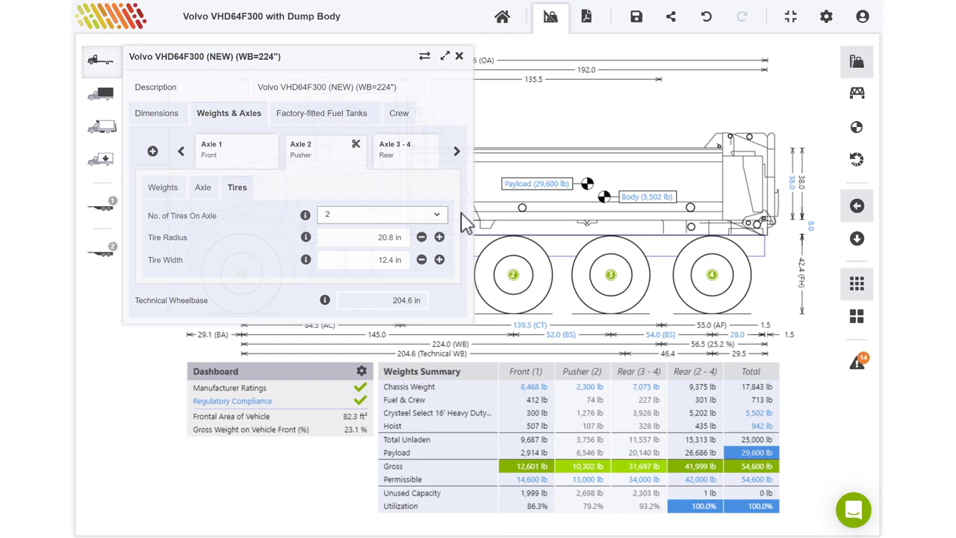
Close the axle panel and set Specify Axle Rating As to Detailed in Preferences.
{"action": "left_click", "coordinate": [460, 58]}
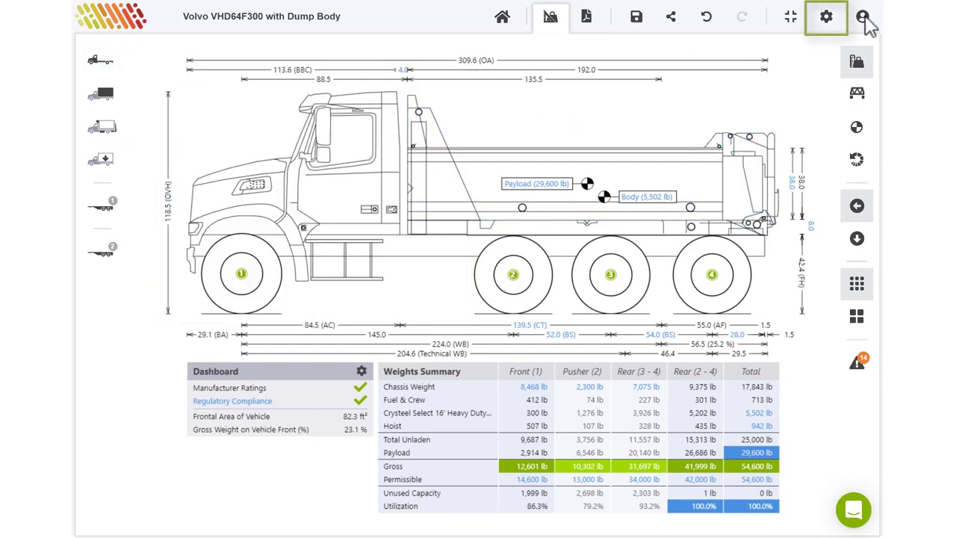
{"action": "left_click", "coordinate": [825, 18]}
{"action": "left_click", "coordinate": [385, 162]}
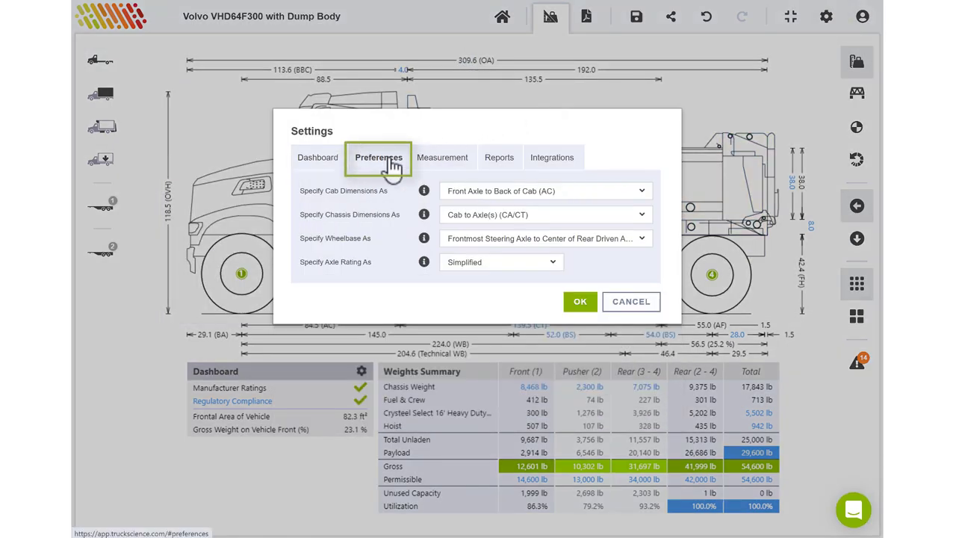
{"action": "left_click", "coordinate": [558, 274]}
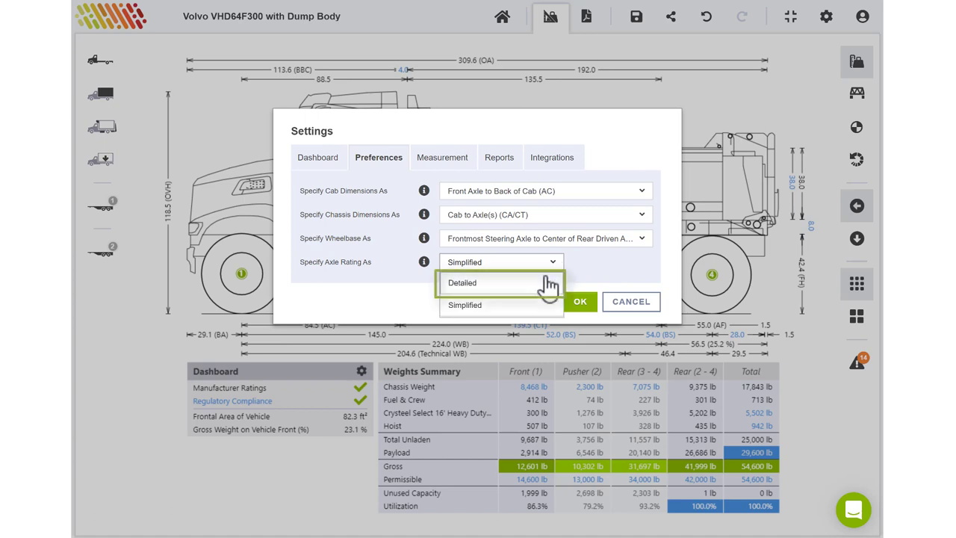
{"action": "left_click", "coordinate": [548, 283]}
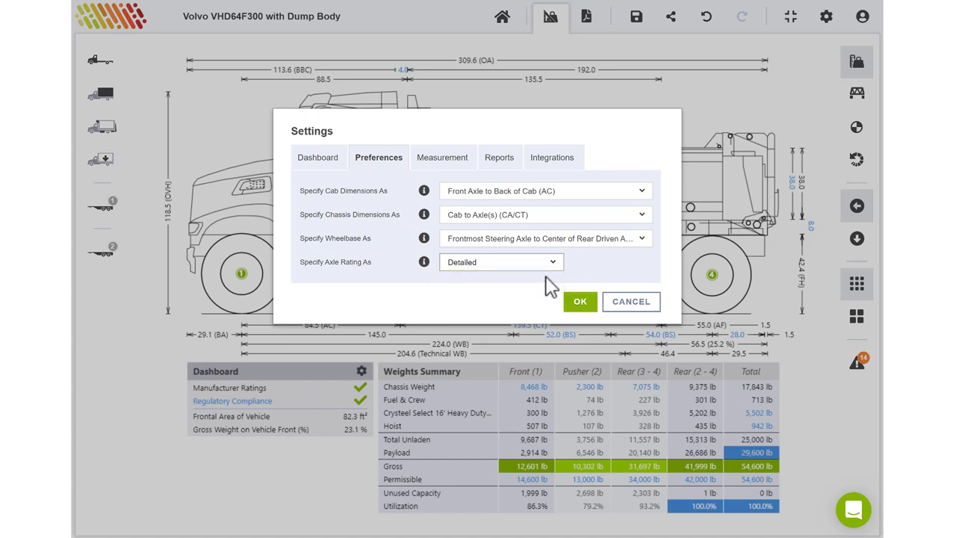
{"action": "left_click", "coordinate": [580, 302]}
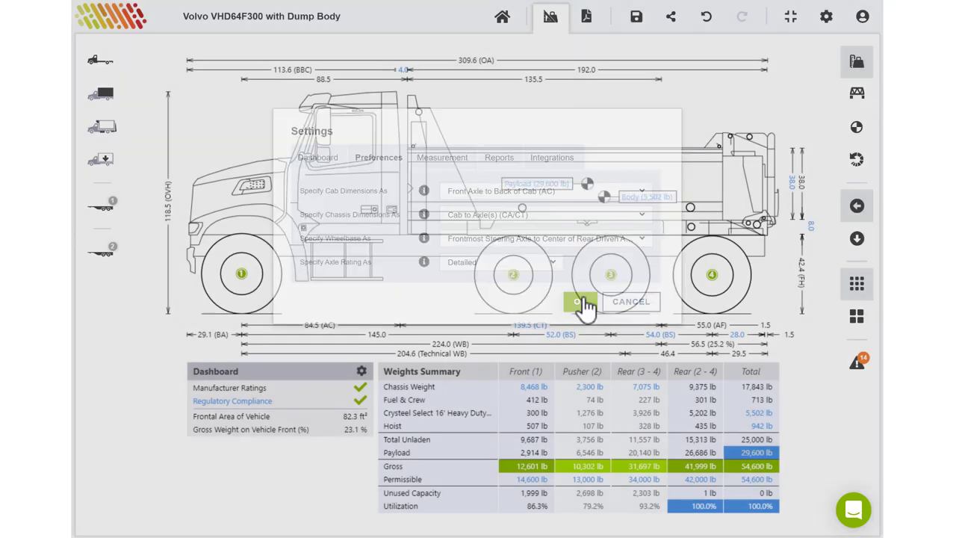
Reopen axle 2 and check its 13,000 lb axle, suspension and tire capacities across the Weights, Axle and Tires sub-tabs.
{"action": "left_click", "coordinate": [486, 214]}
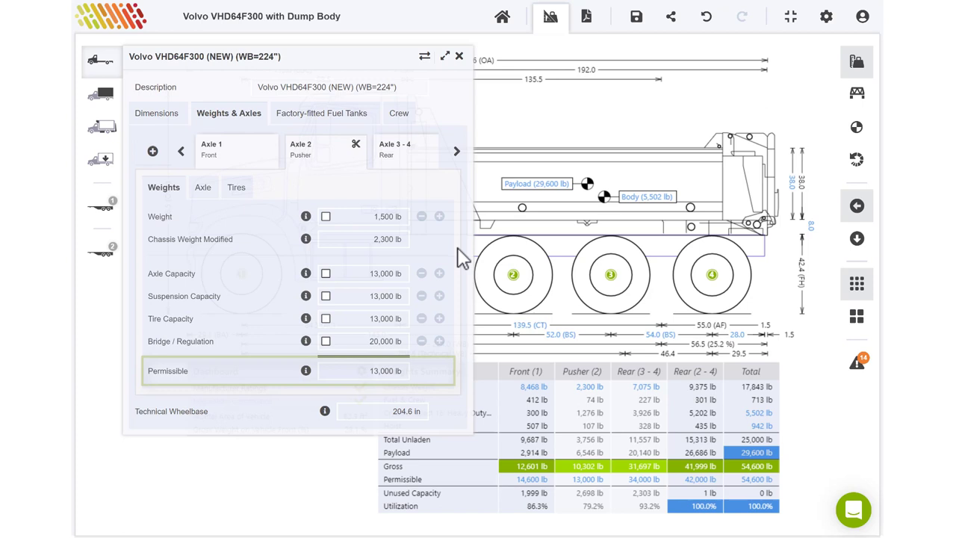
{"action": "left_click", "coordinate": [209, 193]}
{"action": "left_click", "coordinate": [232, 195]}
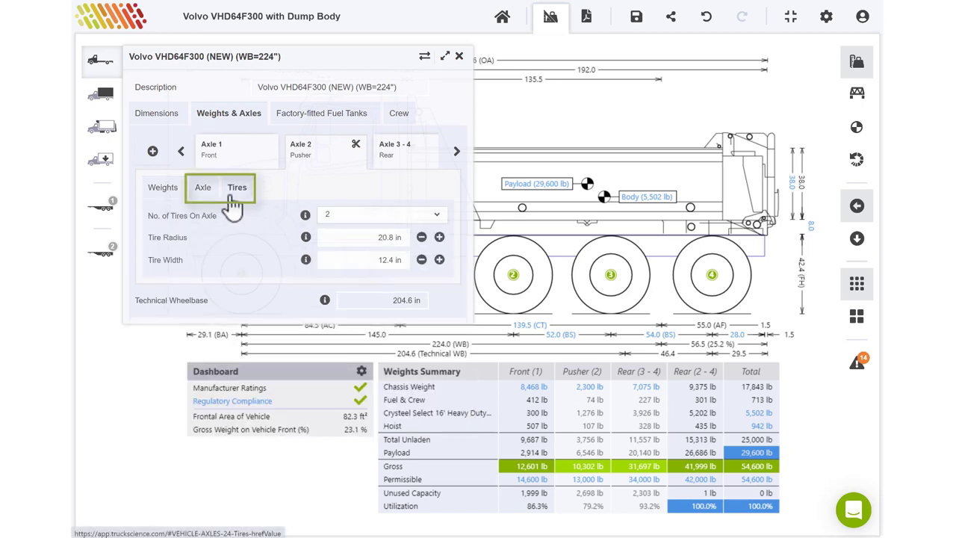
{"action": "left_click", "coordinate": [162, 193]}
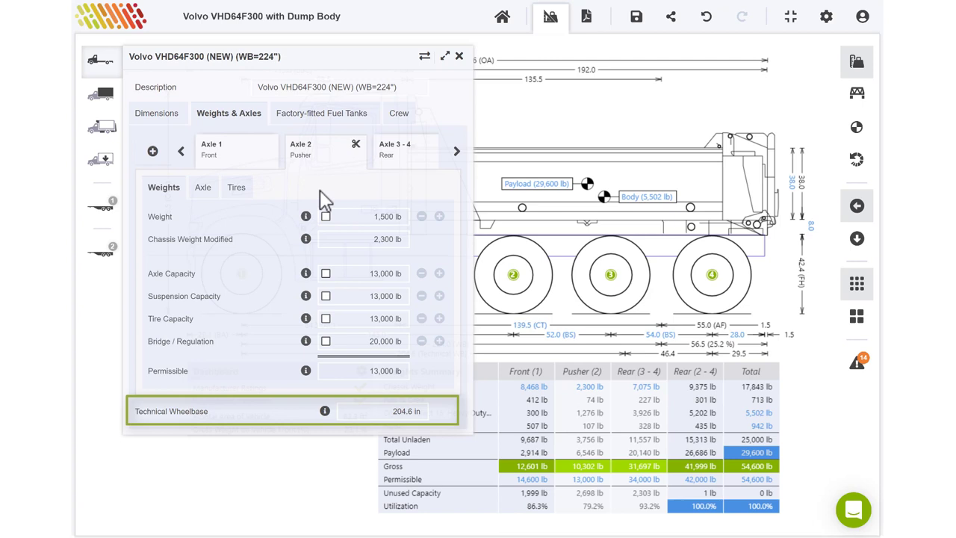
{"action": "left_click", "coordinate": [458, 56]}
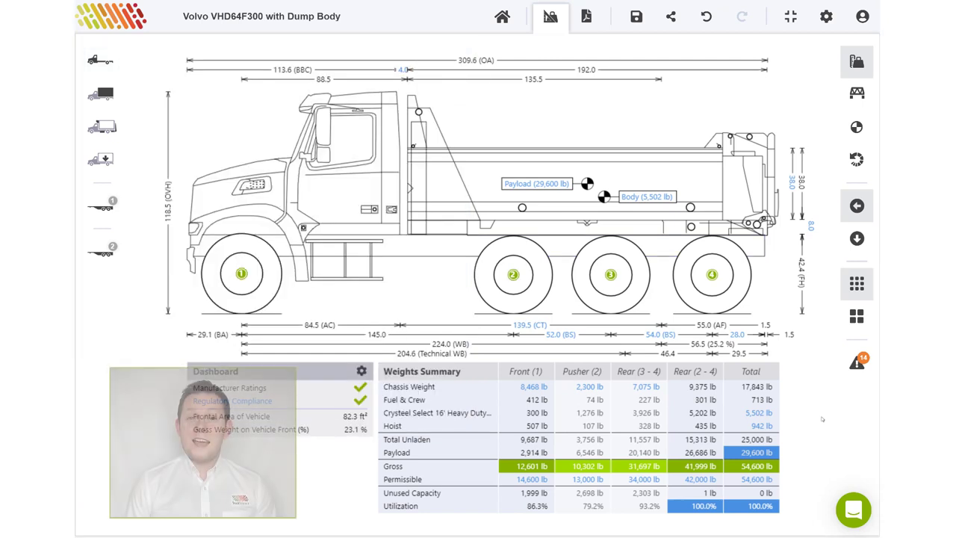